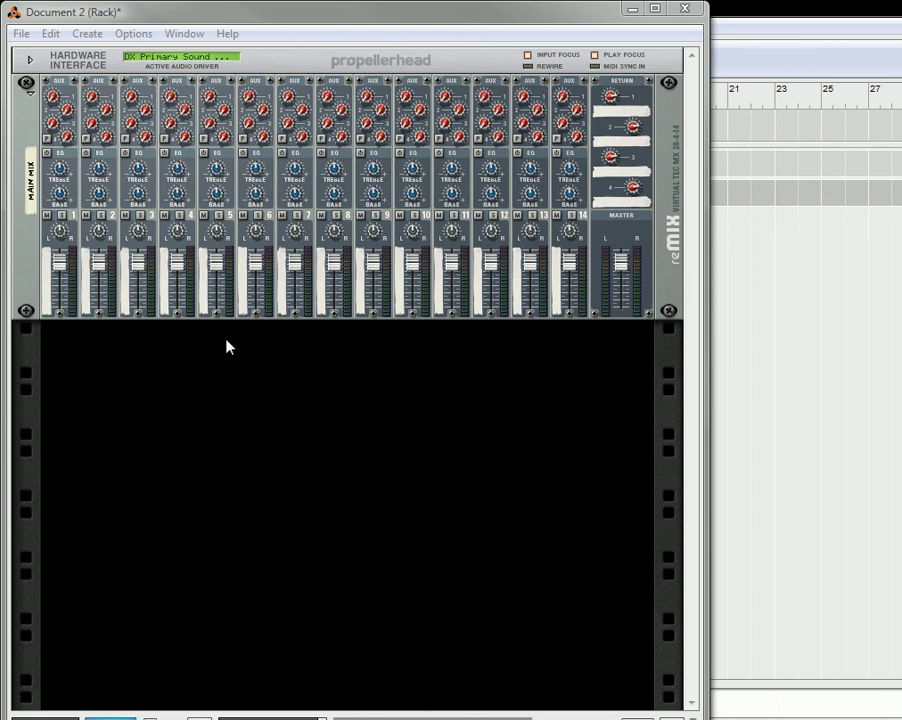
# Step: Create Combinator 1 in the rack and add a Thor Polysonic Synthesizer inside it
pyautogui.rightClick(202, 389)
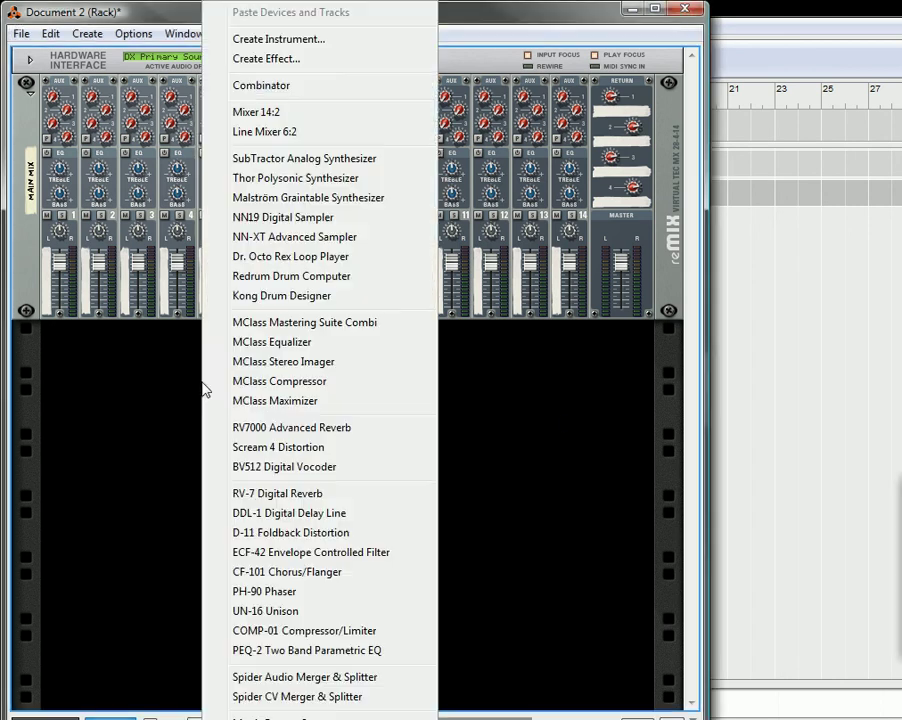
pyautogui.click(296, 92)
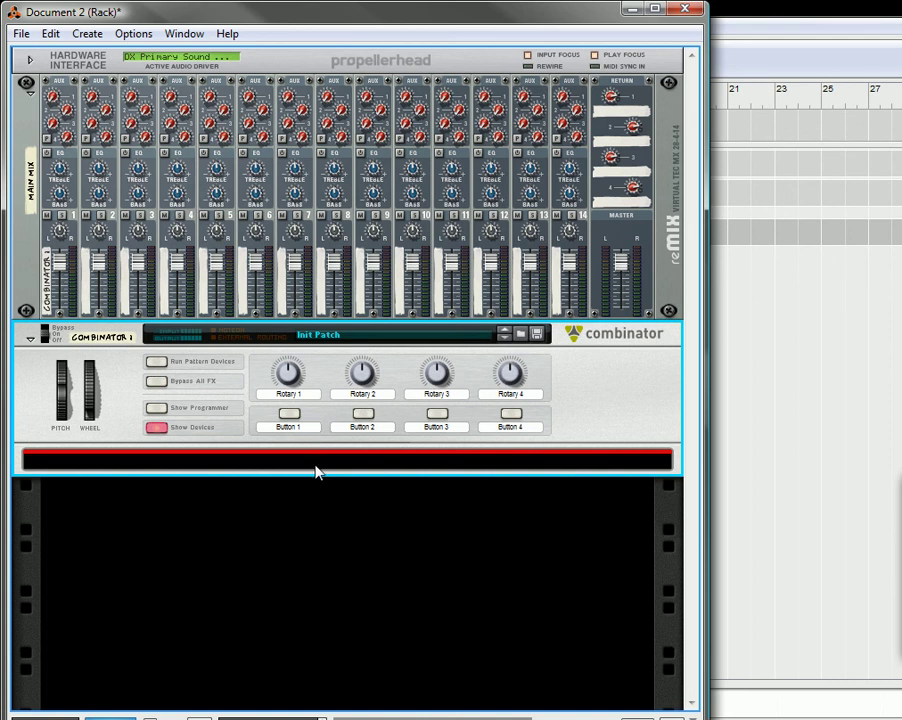
pyautogui.rightClick(318, 464)
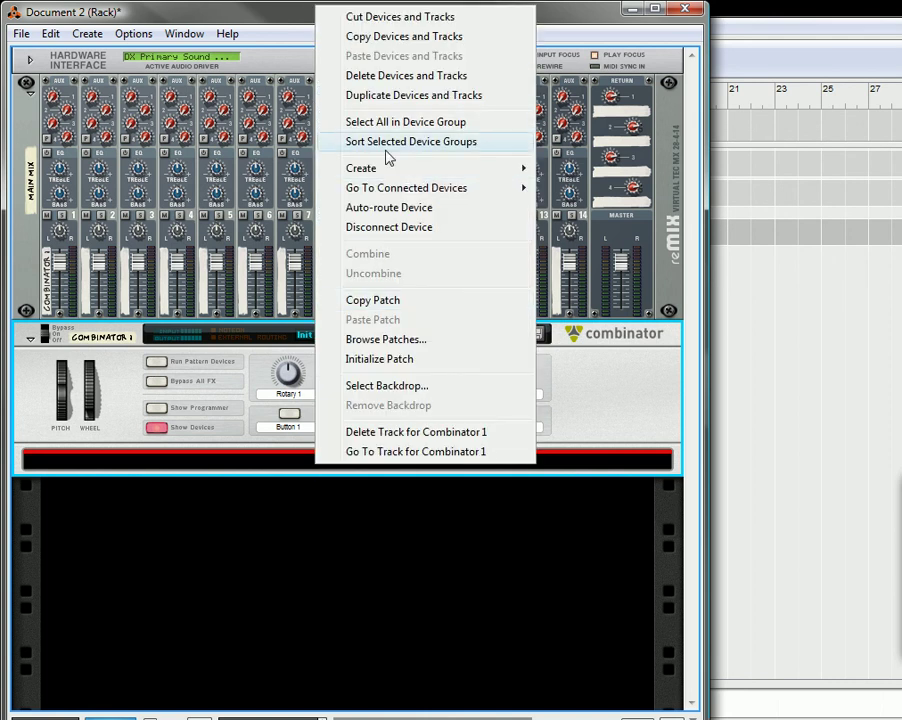
pyautogui.moveTo(388, 176)
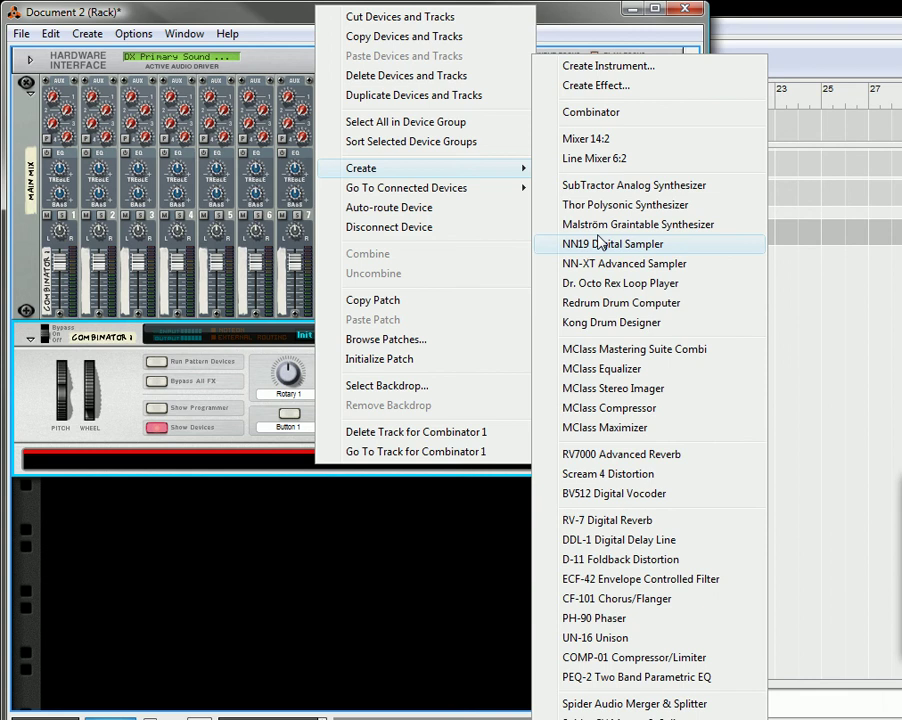
pyautogui.click(590, 205)
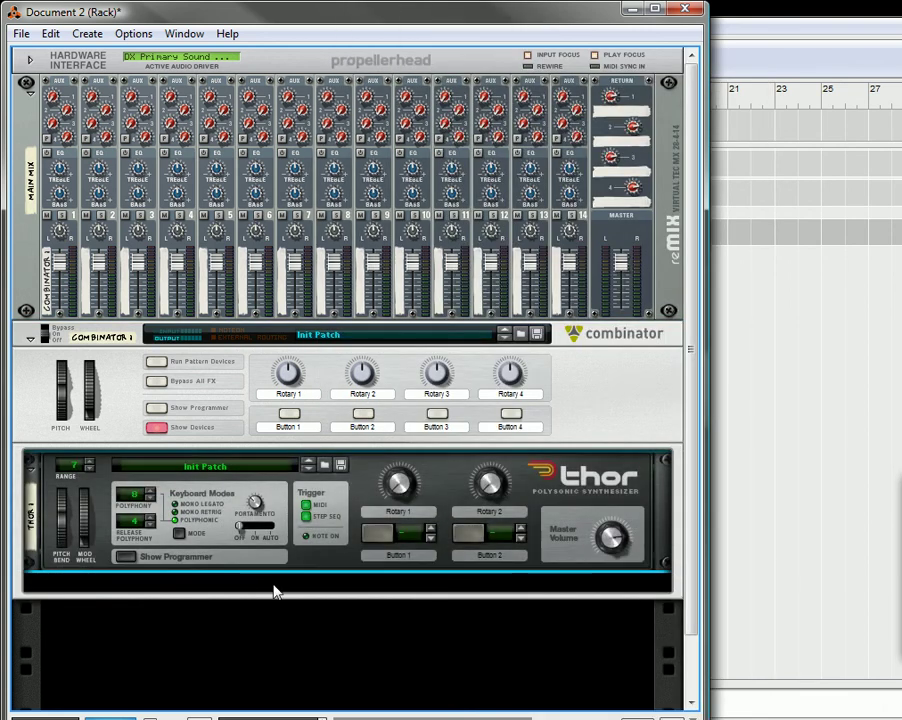
# Step: Add a Malström Graintable Synthesizer to Combinator 1
pyautogui.rightClick(275, 591)
pyautogui.moveTo(392, 294)
pyautogui.click(560, 224)
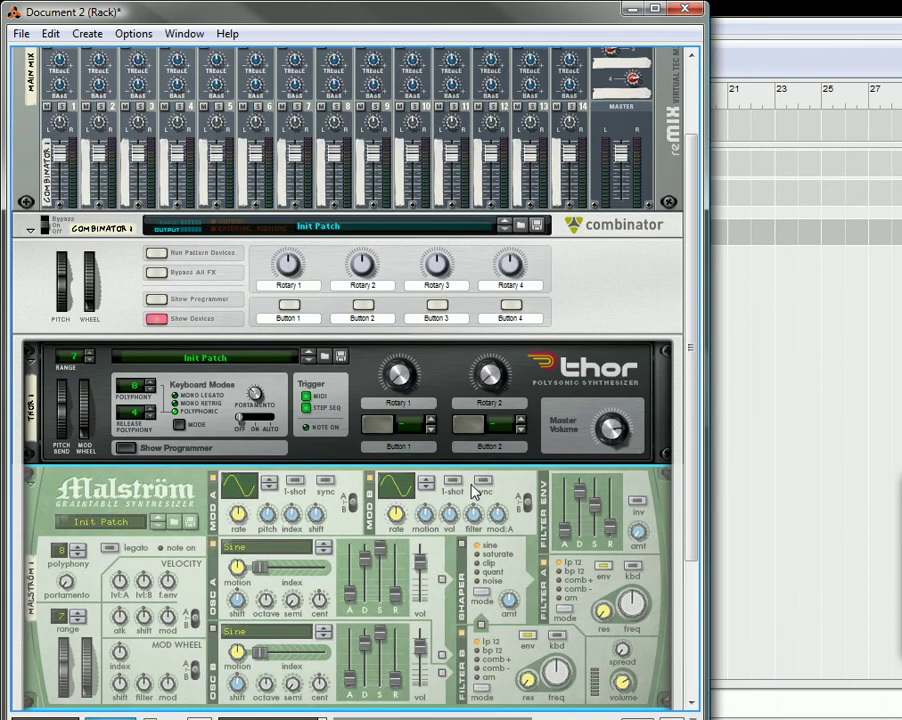
# Step: Flip the rack to inspect Thor and Malström cabling through Combinator 1, then flip back
pyautogui.press('Tab')
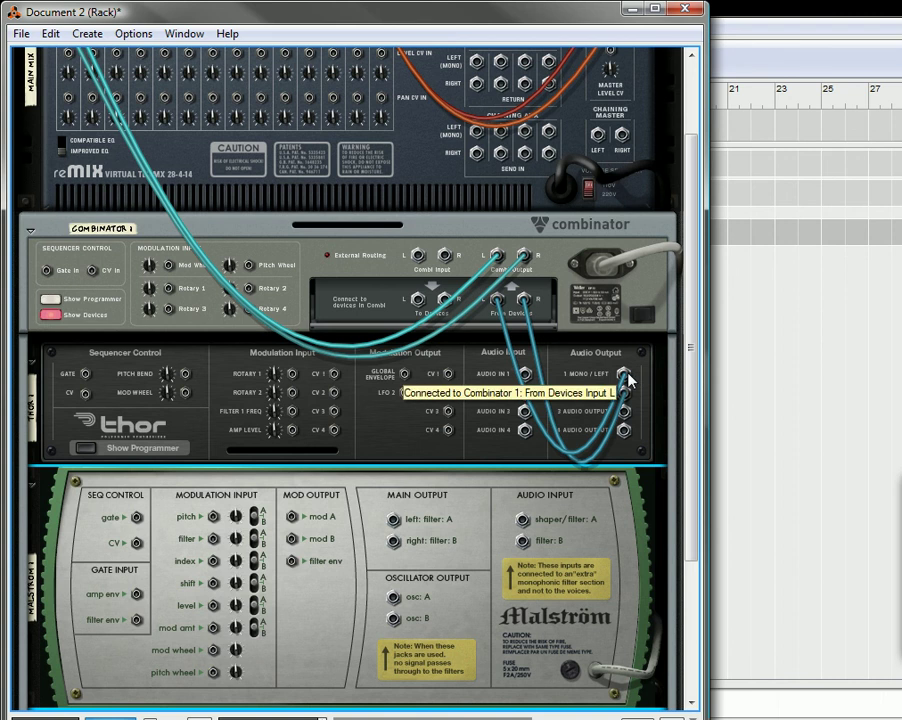
pyautogui.press('Tab')
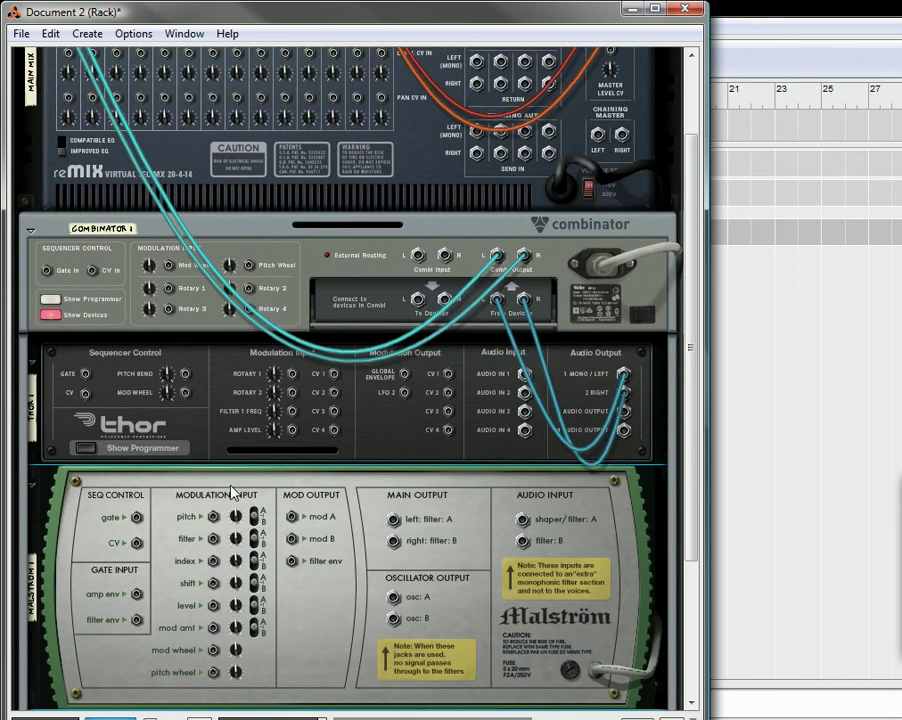
# Step: Cable Malström's Mod A output to Combinator 1's Rotary 1 CV input on the rack's back
pyautogui.press('Tab')
pyautogui.moveTo(293, 518); pyautogui.dragTo(150, 268)
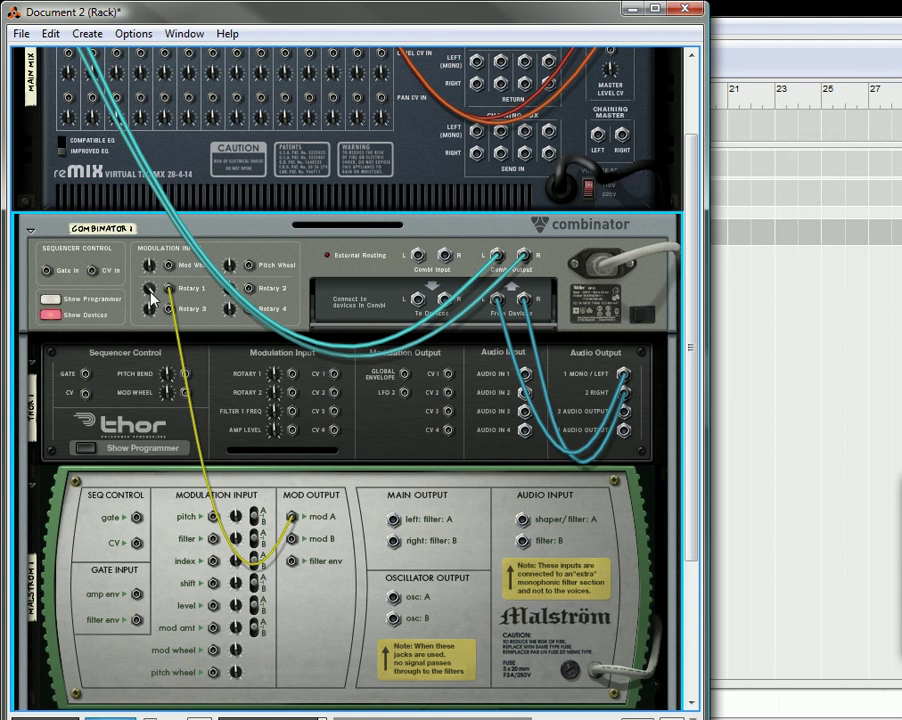
pyautogui.moveTo(151, 296)
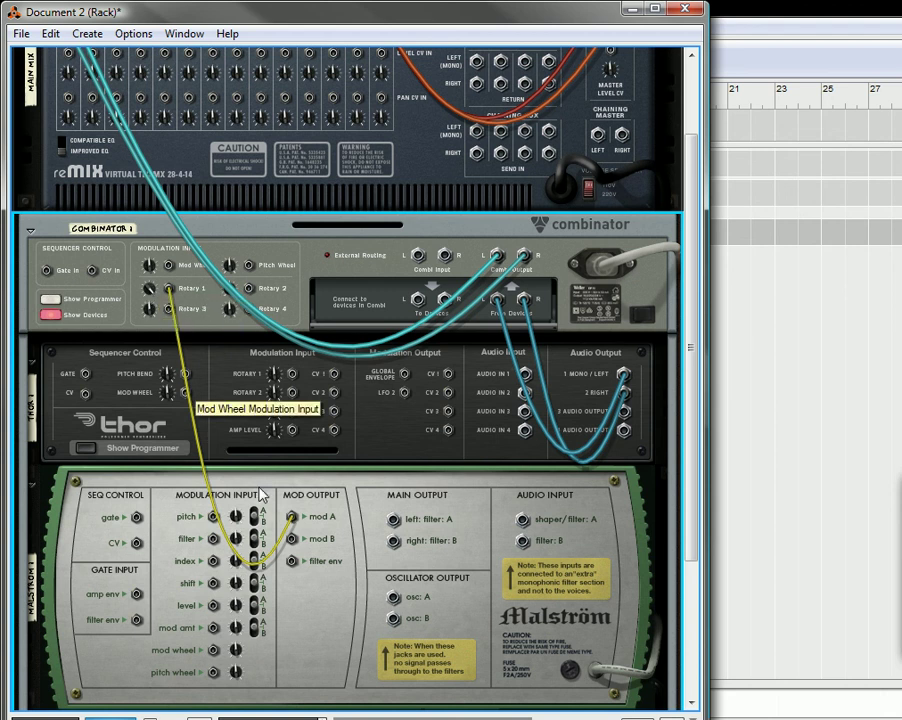
pyautogui.press('Tab')
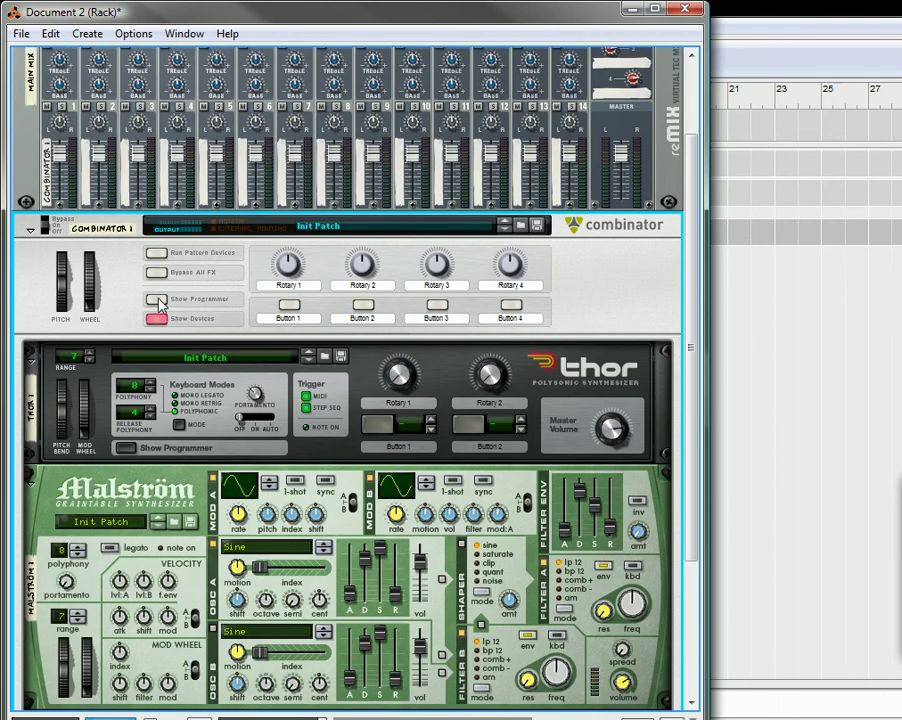
# Step: In the Combinator programmer, route Rotary 1 to Thor 1's Rotary 1, ranging 0 to 127
pyautogui.click(157, 298)
pyautogui.click(98, 240)
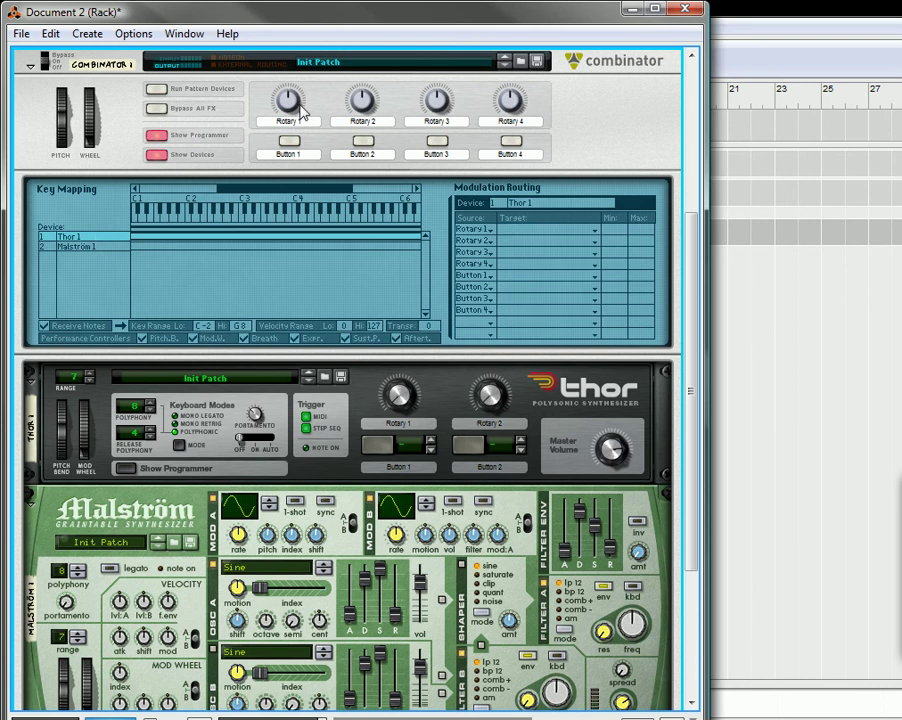
pyautogui.click(509, 232)
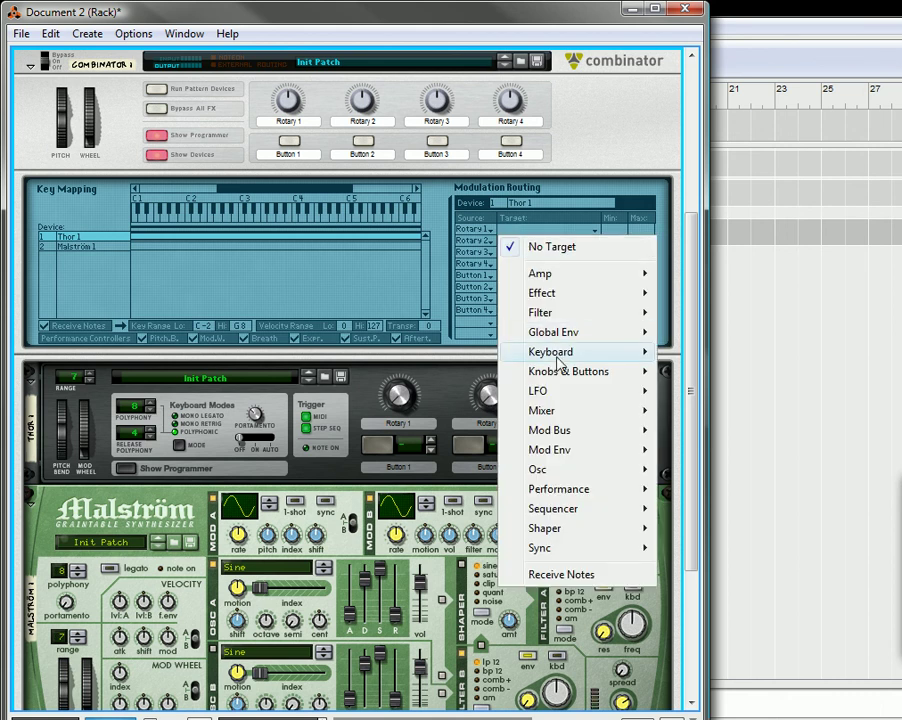
pyautogui.moveTo(667, 373)
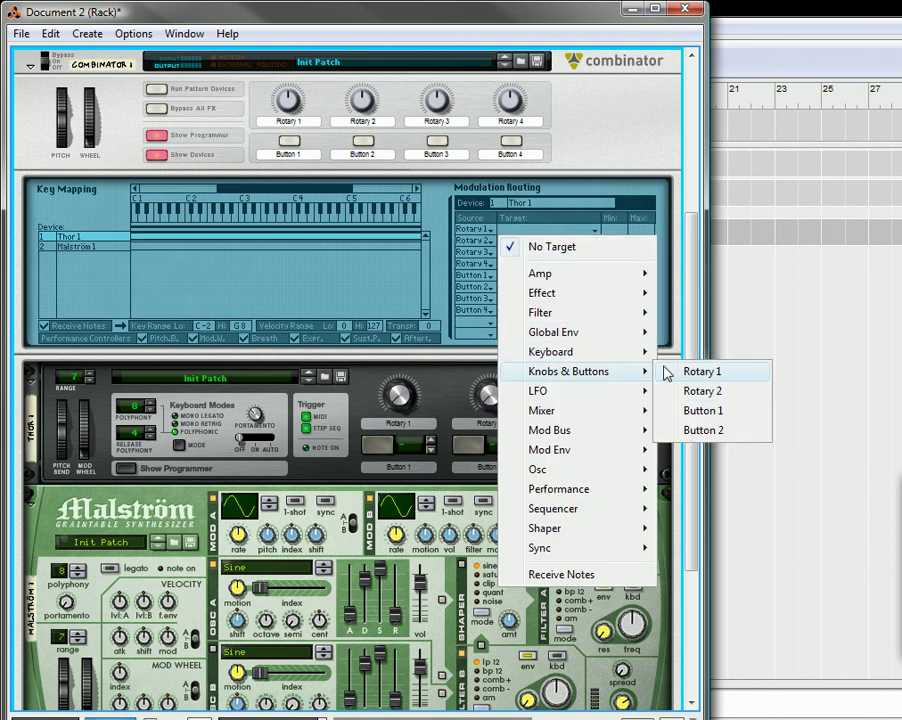
pyautogui.click(716, 378)
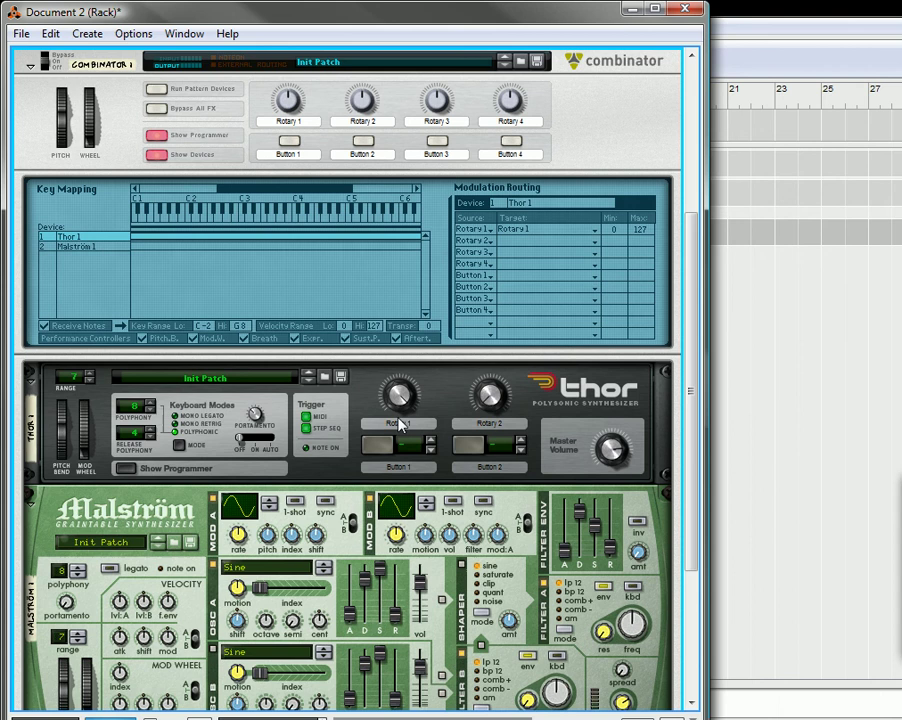
pyautogui.moveTo(397, 397)
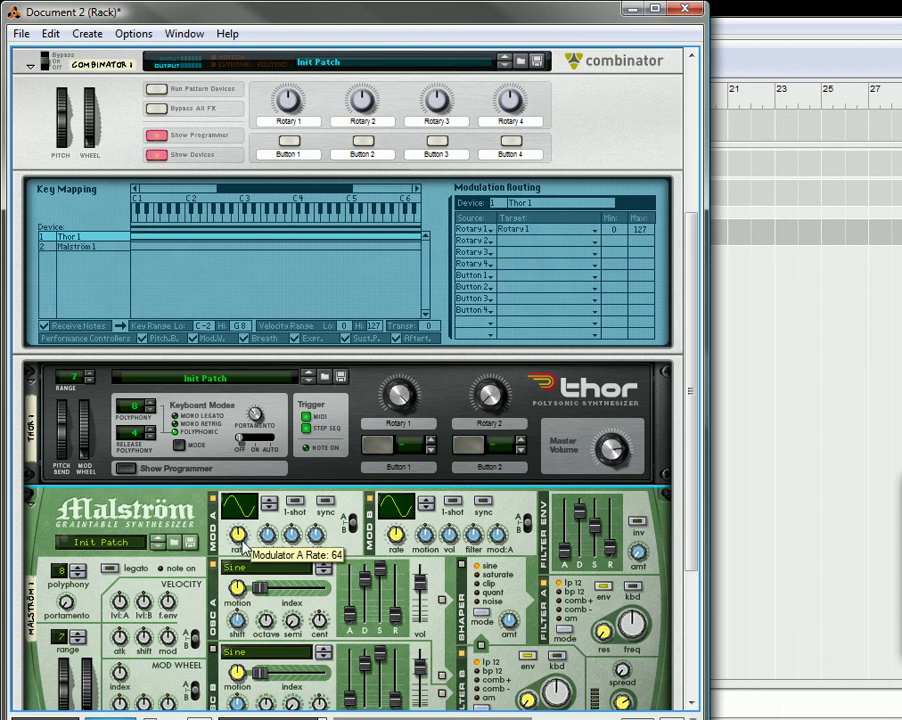
# Step: Lower Malström's Mod A rate from 64, switch its waveform to square, and turn Thor's Rotary 1 to 127
pyautogui.moveTo(240, 530); pyautogui.dragTo(252, 564)
pyautogui.moveTo(410, 403)
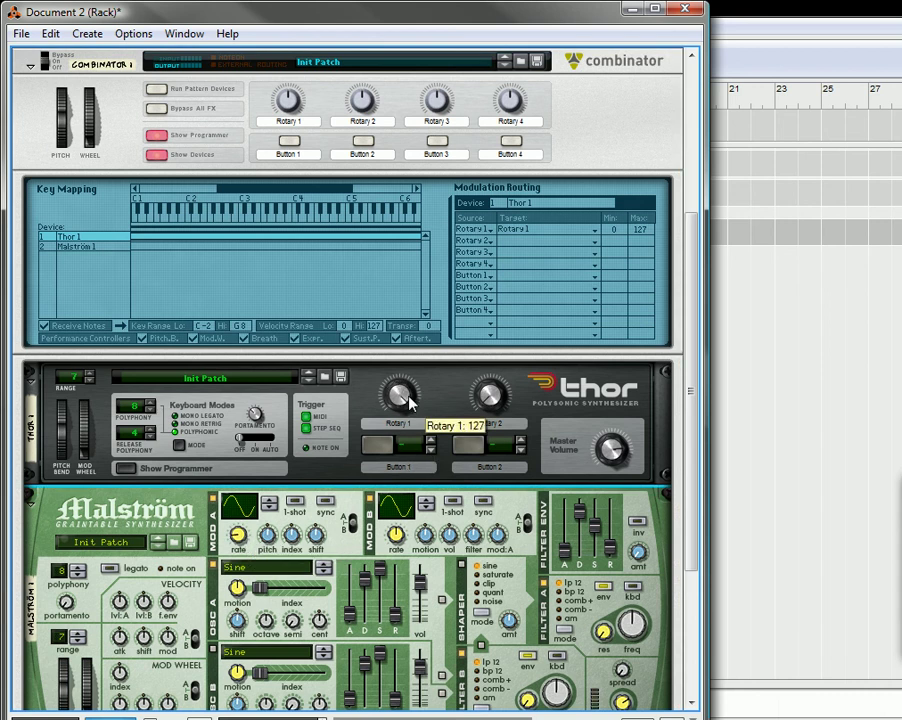
pyautogui.scroll(-10, 410, 403)
pyautogui.scroll(10, 410, 403)
pyautogui.scroll(-10, 410, 403)
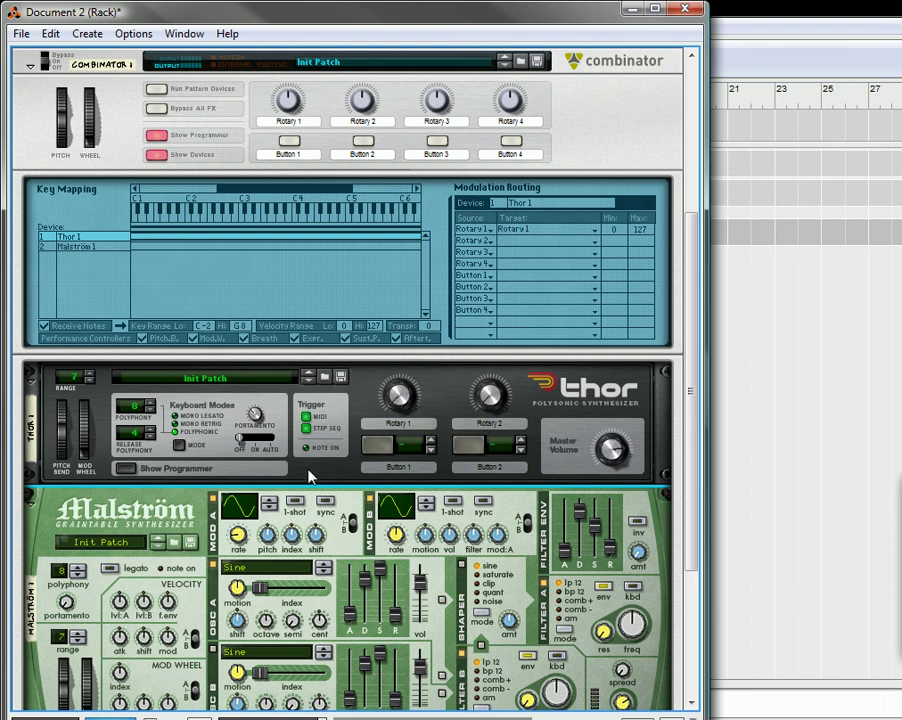
pyautogui.click(268, 504)
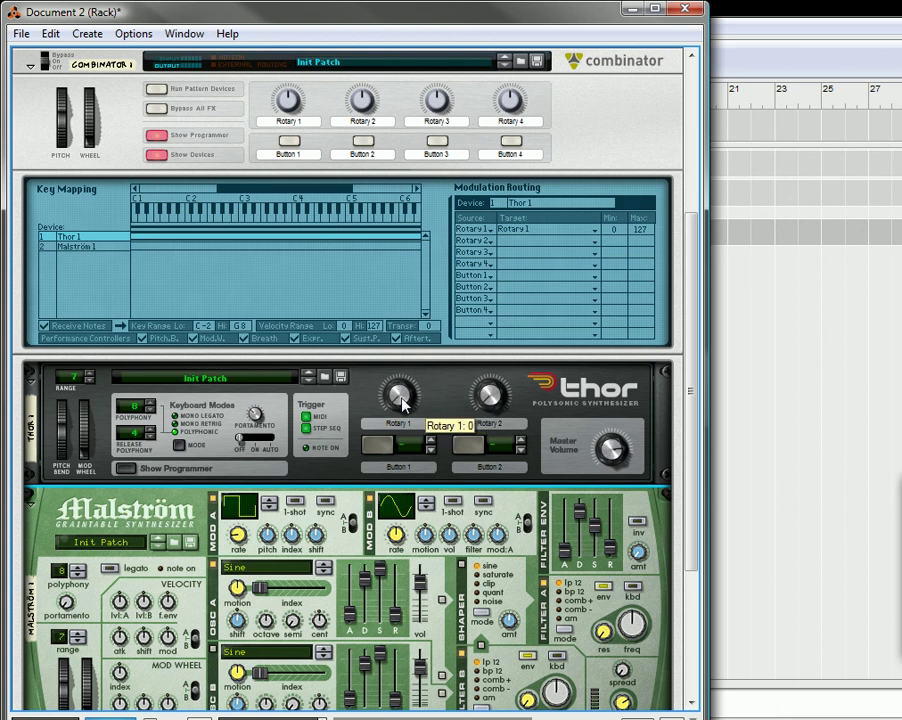
pyautogui.moveTo(402, 403); pyautogui.dragTo(402, 403)
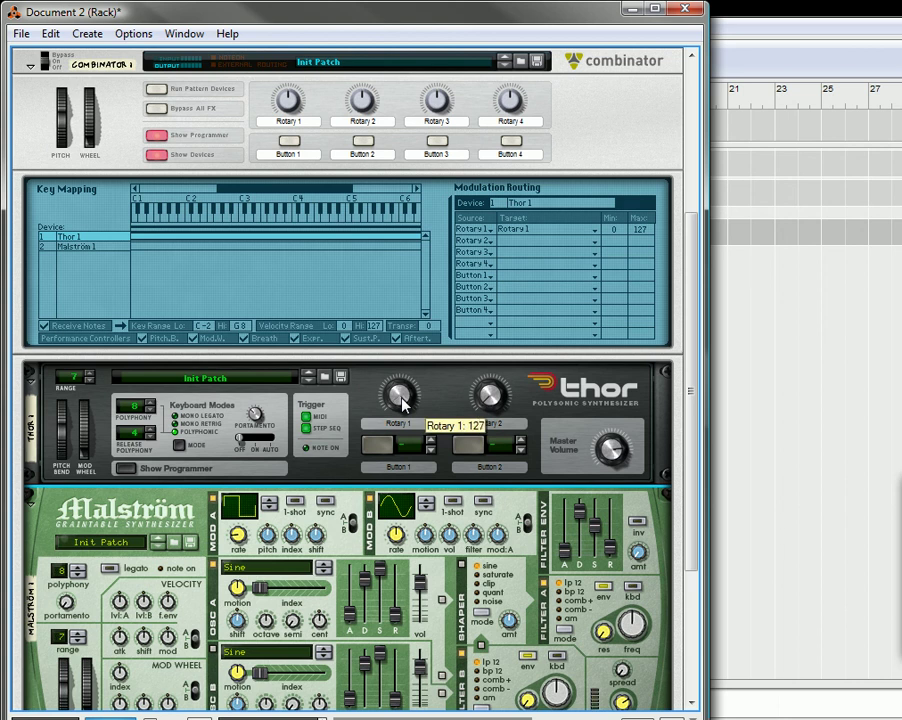
# Step: Step Malström's Mod A waveform to the decaying curve and watch Thor's Rotary 1 follow
pyautogui.click(268, 503)
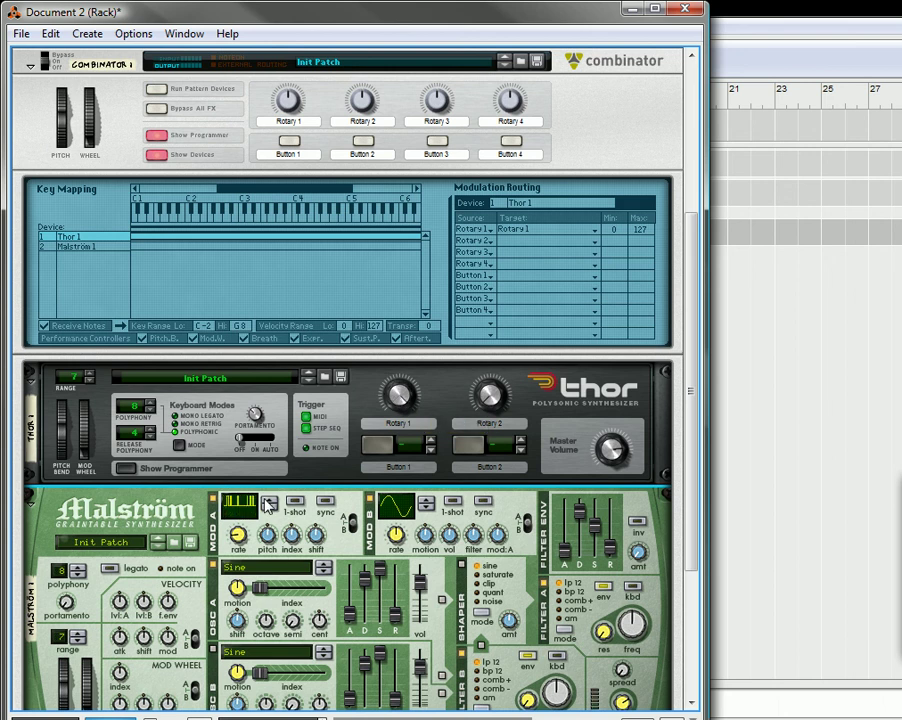
pyautogui.click(268, 503)
pyautogui.scroll(-10, 404, 399)
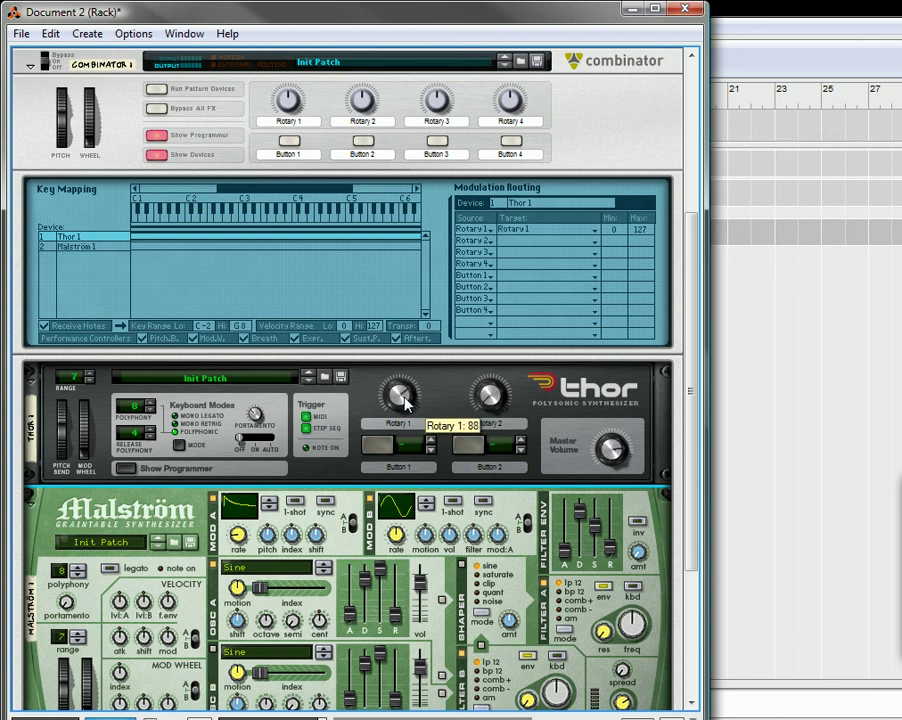
pyautogui.scroll(-3, 404, 399)
pyautogui.scroll(-3, 404, 399)
pyautogui.scroll(20, 404, 399)
pyautogui.scroll(-20, 404, 399)
pyautogui.scroll(-5, 404, 399)
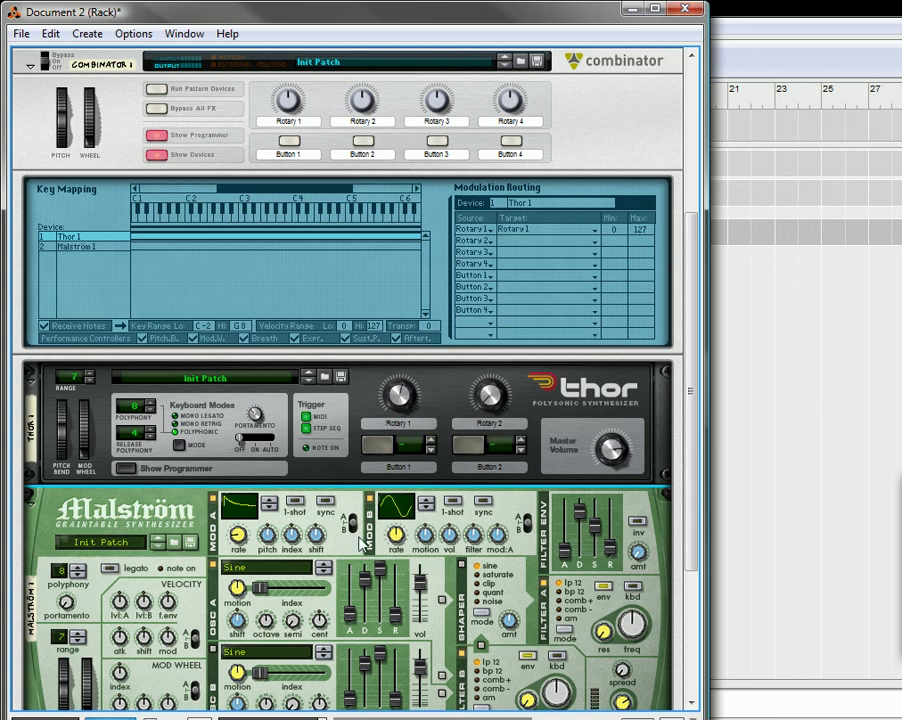
# Step: Move the yellow cable from Malström's Mod A jack to its Filter Env output
pyautogui.press('Tab')
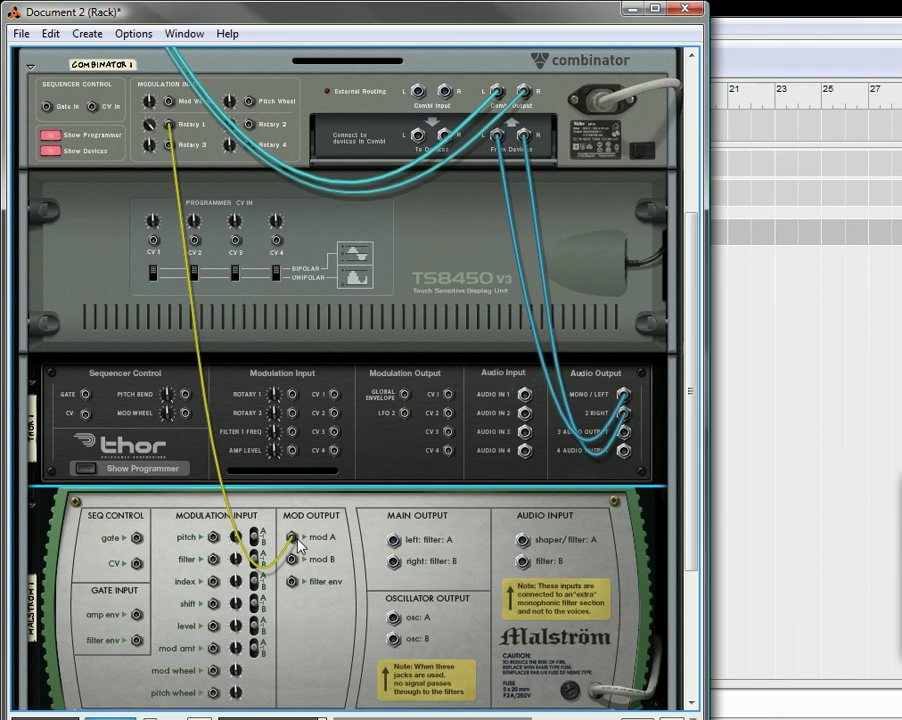
pyautogui.moveTo(292, 537); pyautogui.dragTo(293, 582)
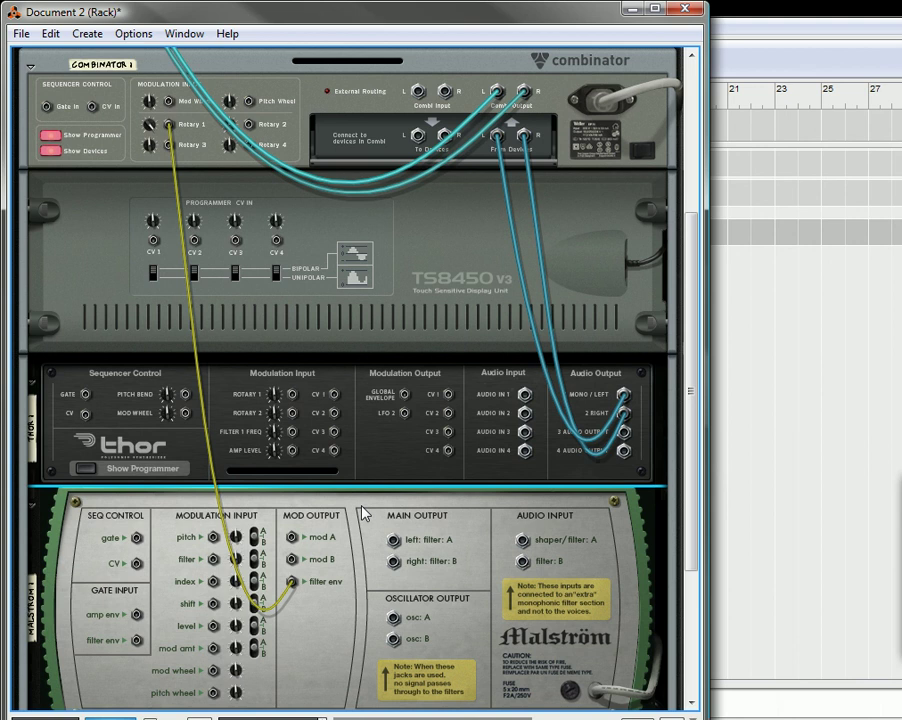
pyautogui.press('Tab')
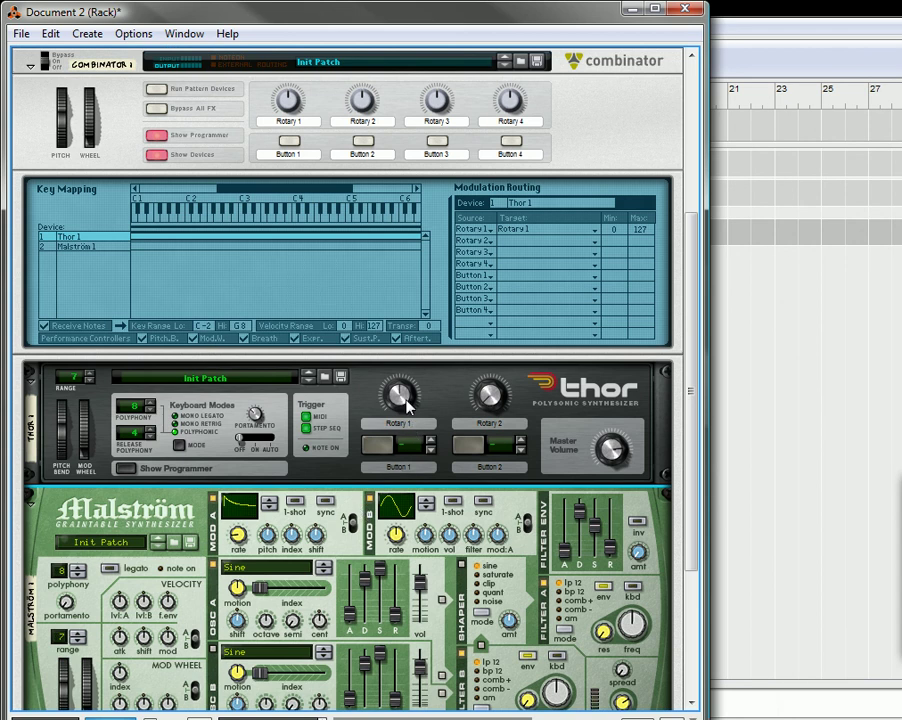
# Step: Raise Malström's filter envelope attack to 47 and sweep Thor's Rotary 1 between 63 and 127
pyautogui.moveTo(401, 400)
pyautogui.mouseDown()
pyautogui.moveTo(380, 415)
pyautogui.moveTo(393, 402)
pyautogui.mouseUp()
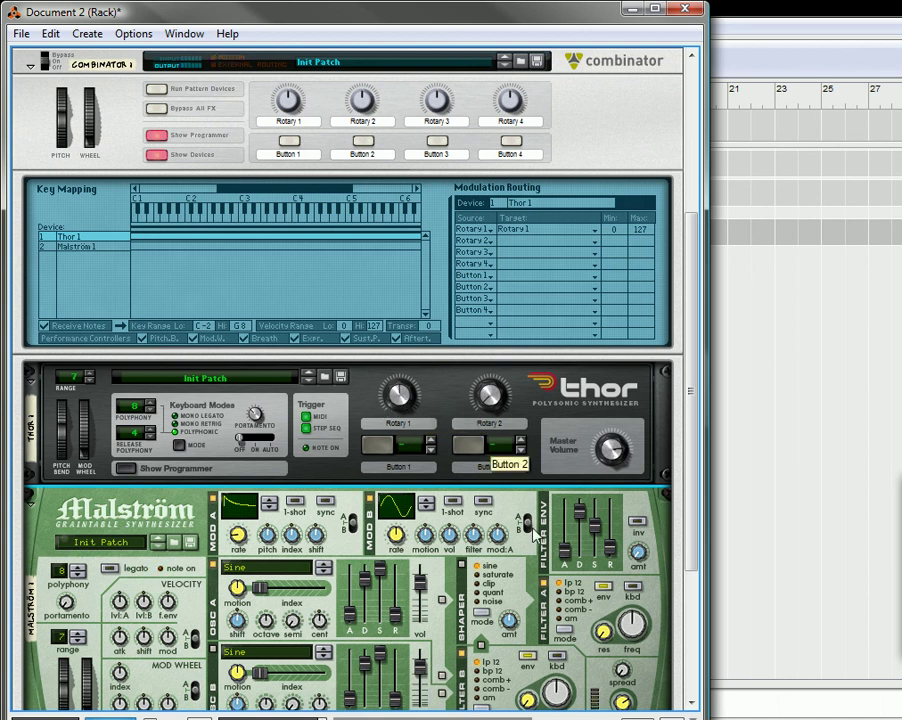
pyautogui.moveTo(566, 548); pyautogui.dragTo(569, 530)
pyautogui.moveTo(399, 399); pyautogui.dragTo(396, 396)
# Step: Lengthen the filter envelope attack to about 61 and check Thor's Rotary 1 settles at 63
pyautogui.moveTo(570, 537); pyautogui.dragTo(570, 527)
pyautogui.moveTo(399, 401); pyautogui.dragTo(399, 401)
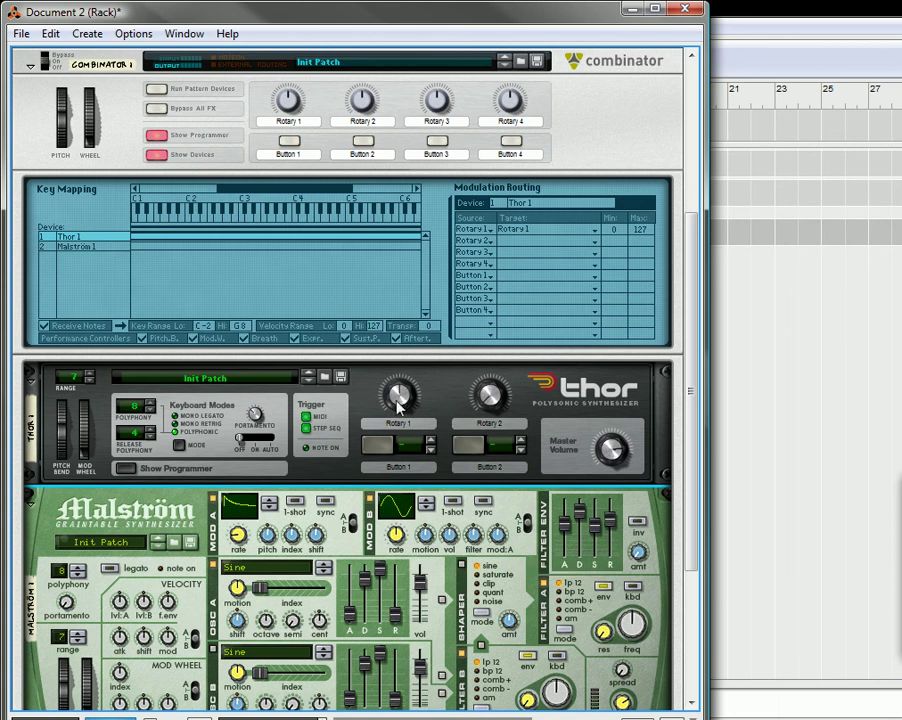
pyautogui.moveTo(398, 400); pyautogui.dragTo(398, 400)
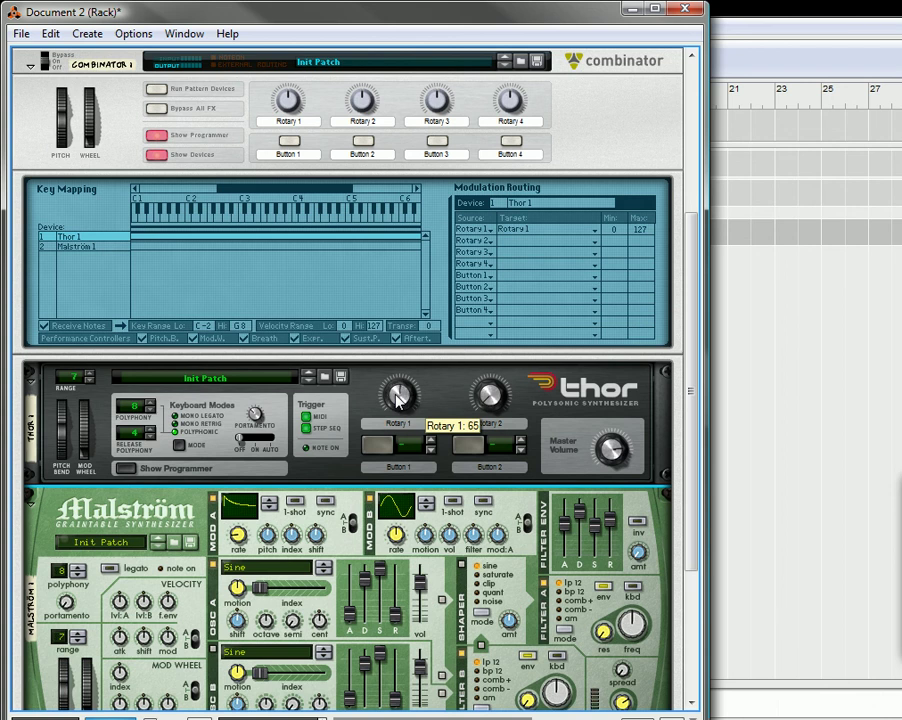
pyautogui.moveTo(398, 400); pyautogui.dragTo(398, 400)
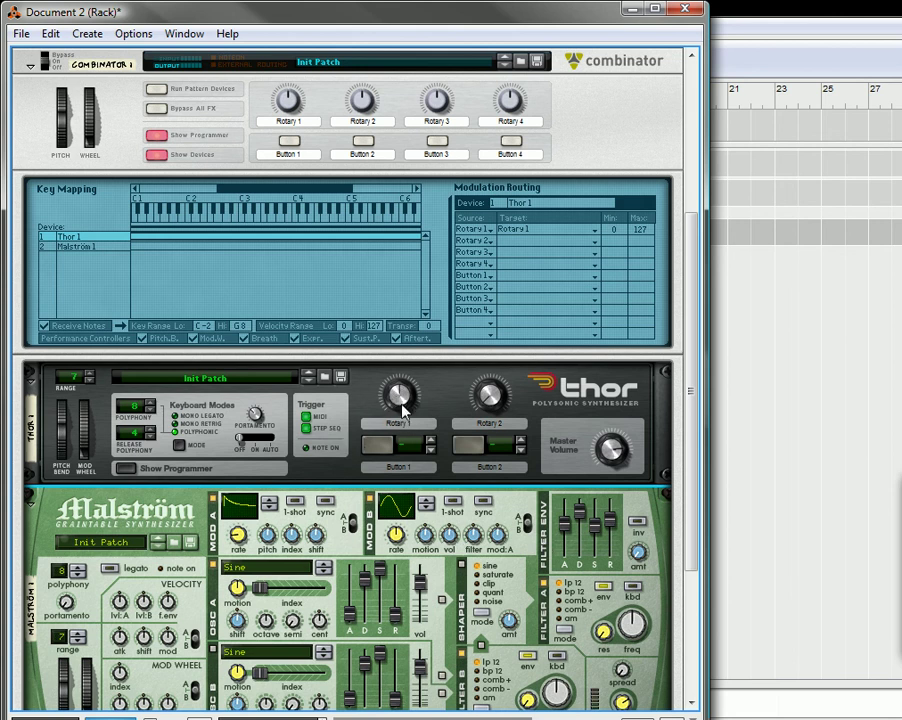
pyautogui.moveTo(405, 400)
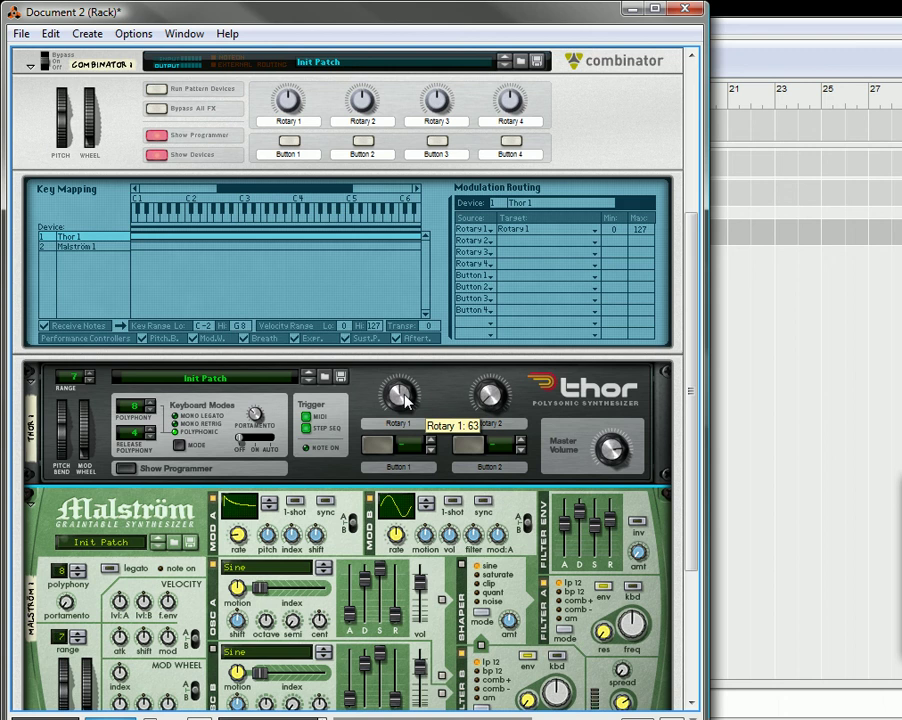
pyautogui.press('Tab')
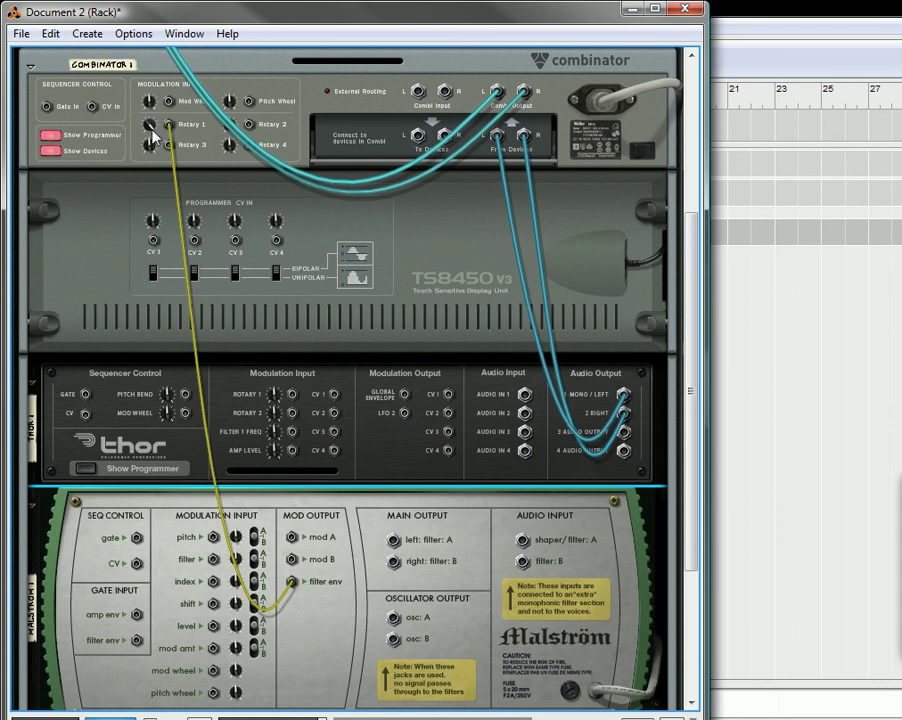
pyautogui.moveTo(152, 129)
pyautogui.press('Tab')
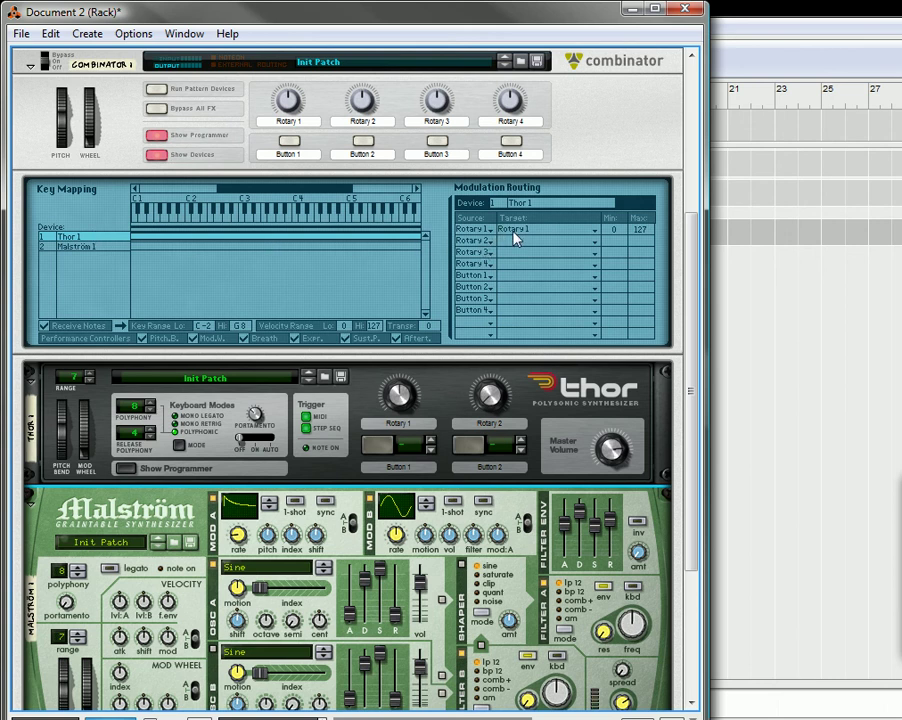